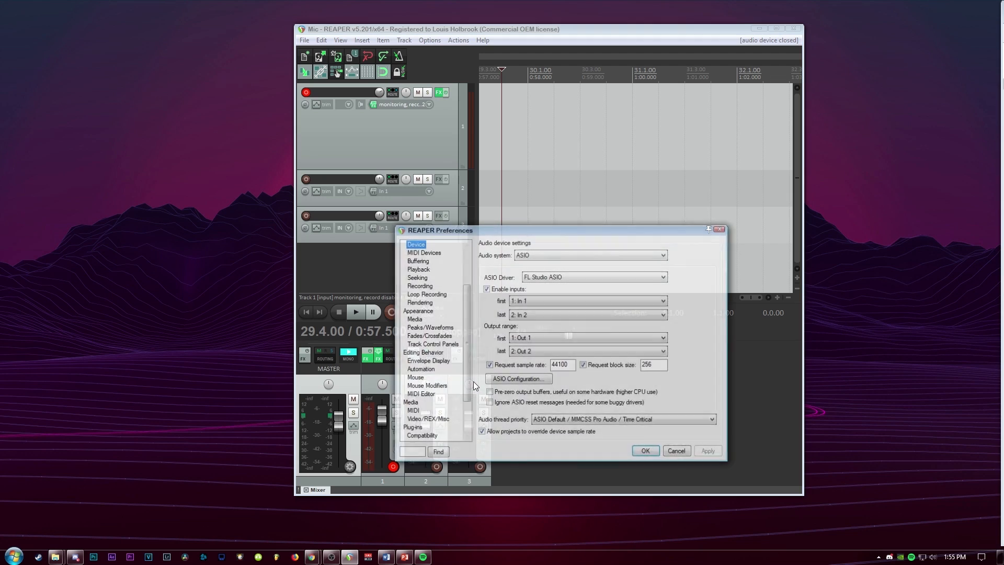
Open the ASIO configuration for the FL Studio ASIO driver, close it and confirm the audio device preferences
{"action": "left_click", "coordinate": [568, 300]}
{"action": "left_click", "coordinate": [567, 300]}
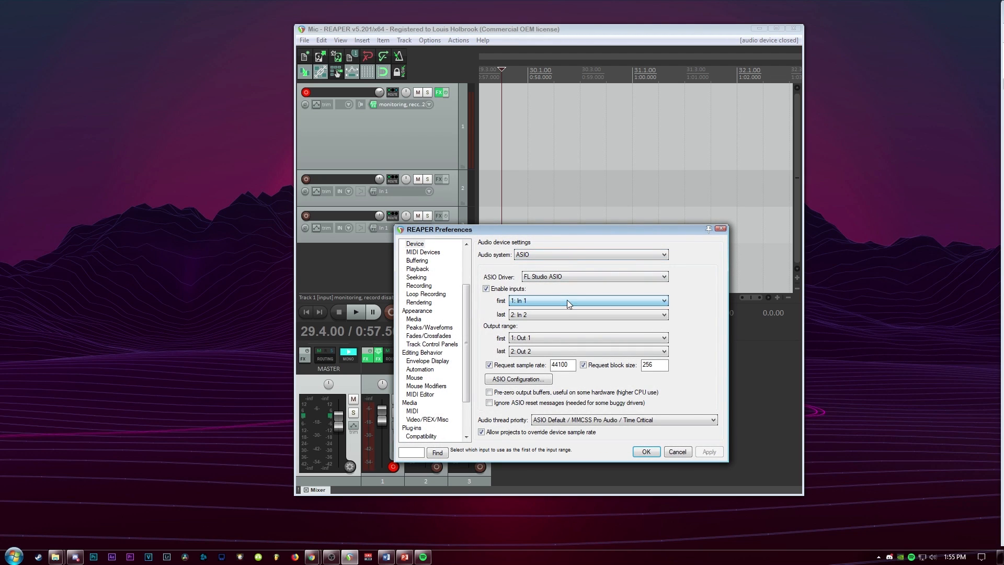
{"action": "left_click", "coordinate": [527, 380]}
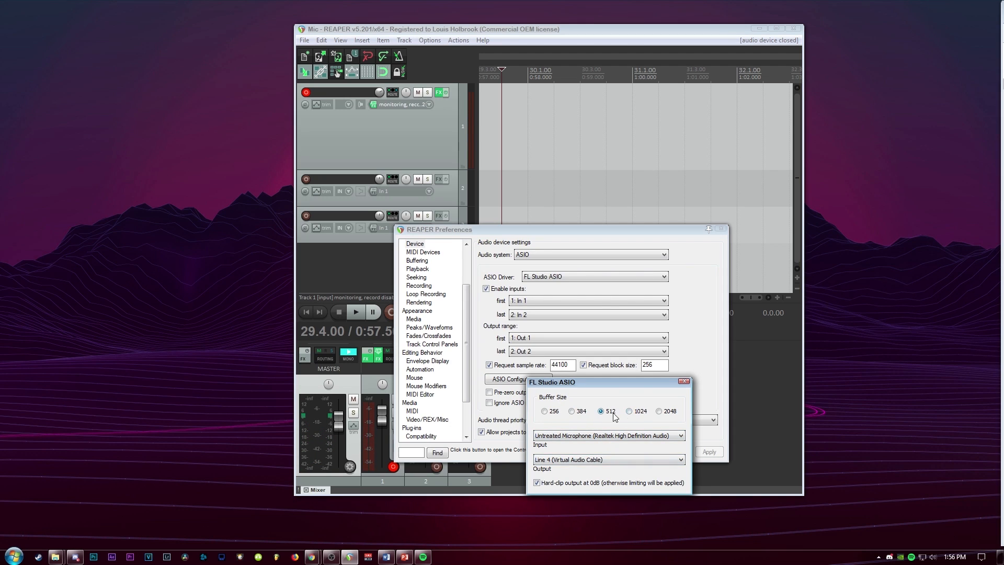
{"action": "left_click", "coordinate": [685, 381]}
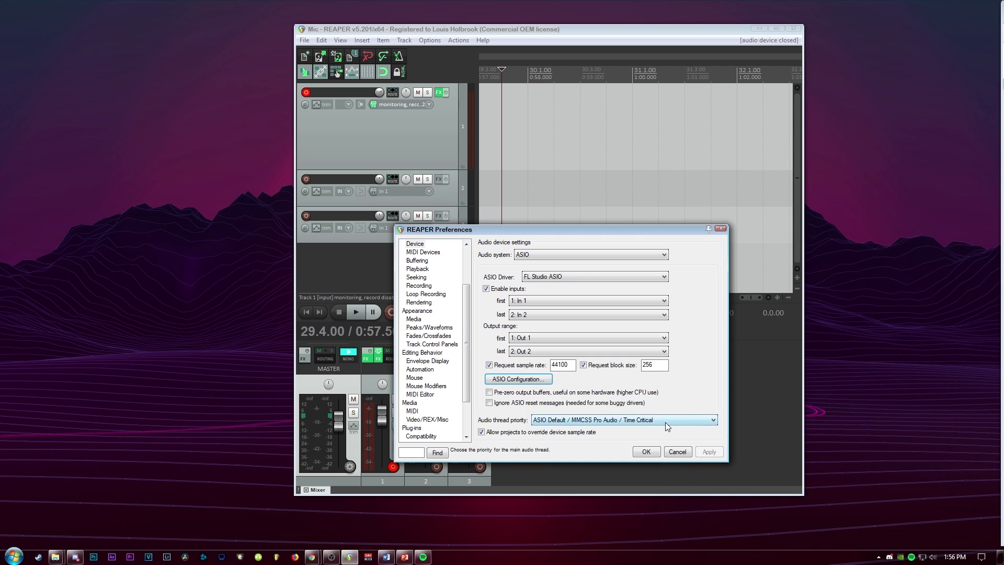
{"action": "left_click", "coordinate": [647, 451]}
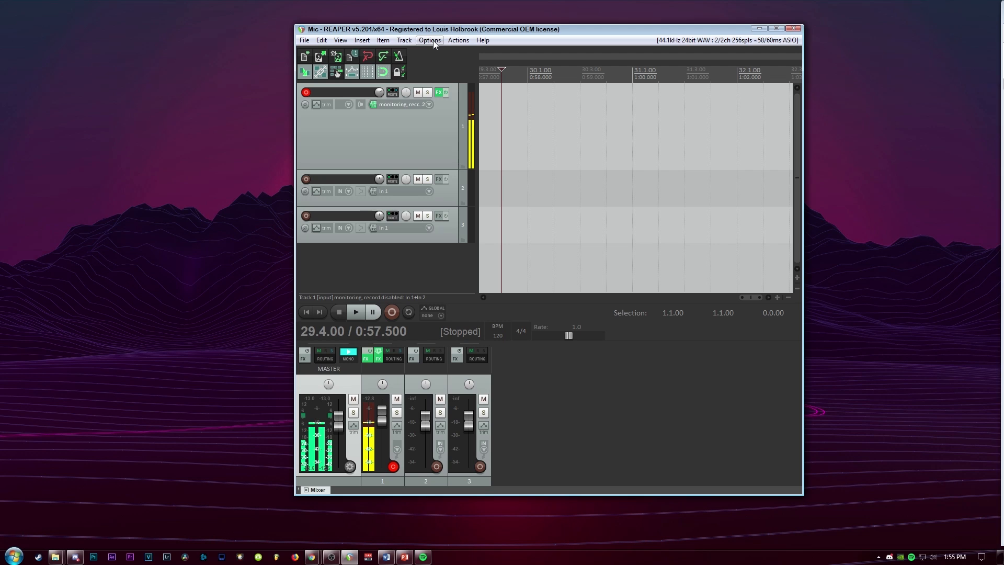
Open the Windows sound devices and examine the recording and playback virtual audio cable devices
{"action": "right_click", "coordinate": [933, 556]}
{"action": "left_click", "coordinate": [947, 529]}
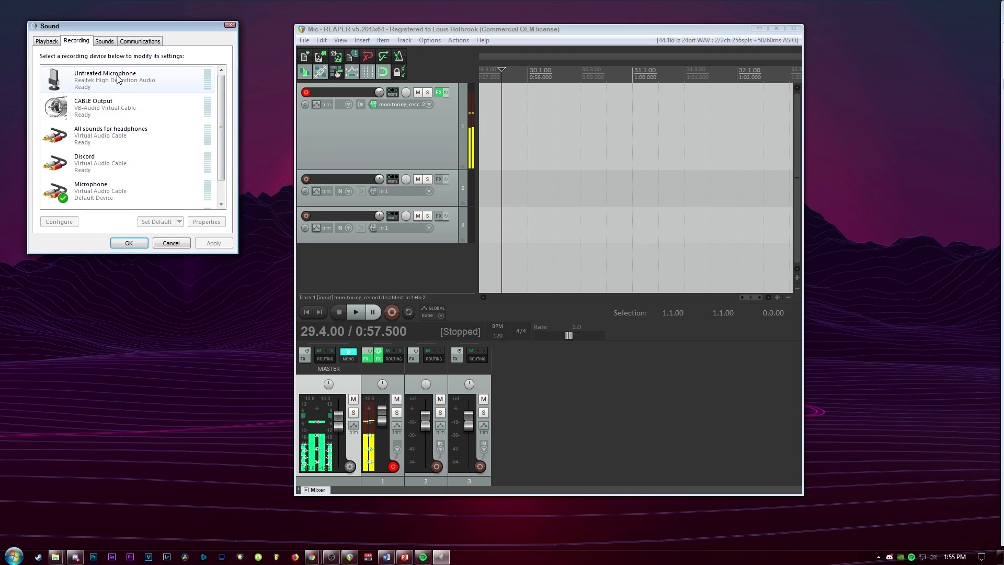
{"action": "scroll", "coordinate": [177, 137], "scroll_direction": "down", "scroll_amount": 1}
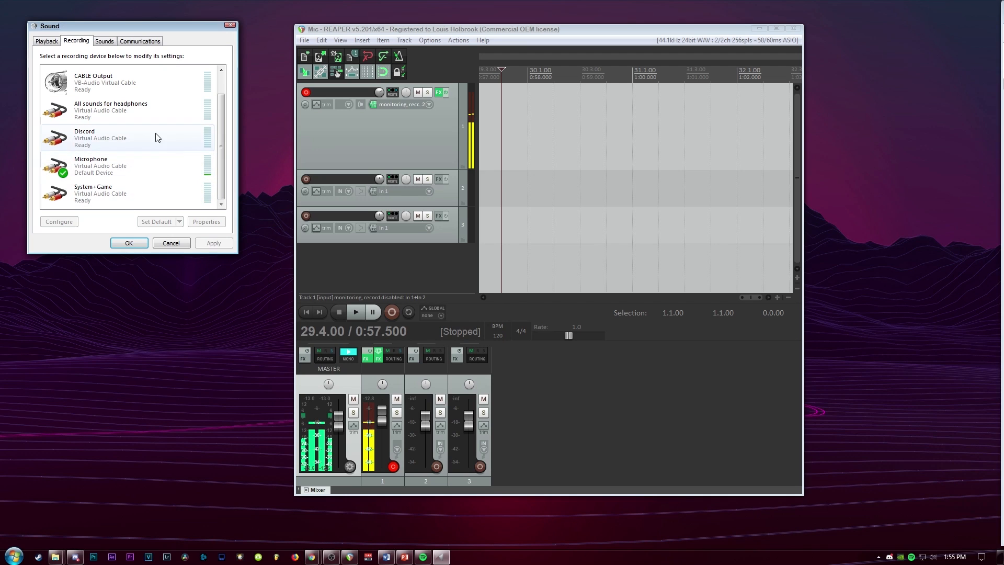
{"action": "scroll", "coordinate": [131, 133], "scroll_direction": "up", "scroll_amount": 1}
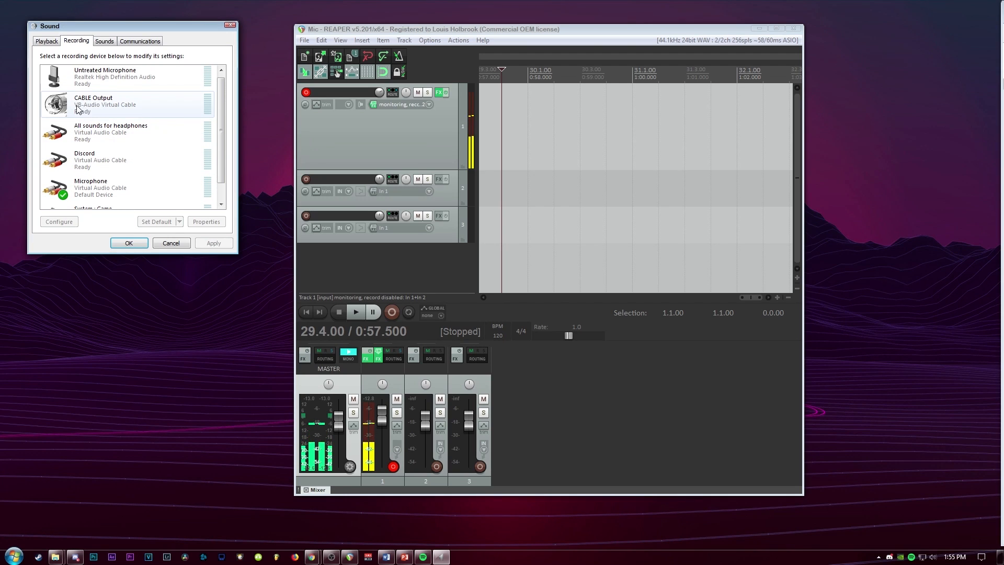
{"action": "left_click", "coordinate": [111, 108]}
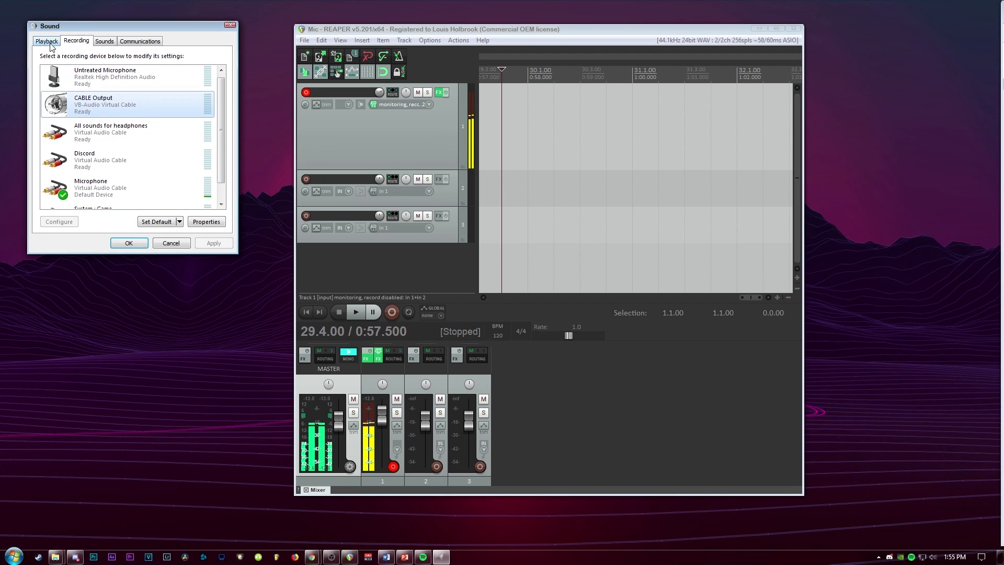
{"action": "key", "text": "ctrl+shift+Tab"}
{"action": "scroll", "coordinate": [156, 158], "scroll_direction": "down", "scroll_amount": 1}
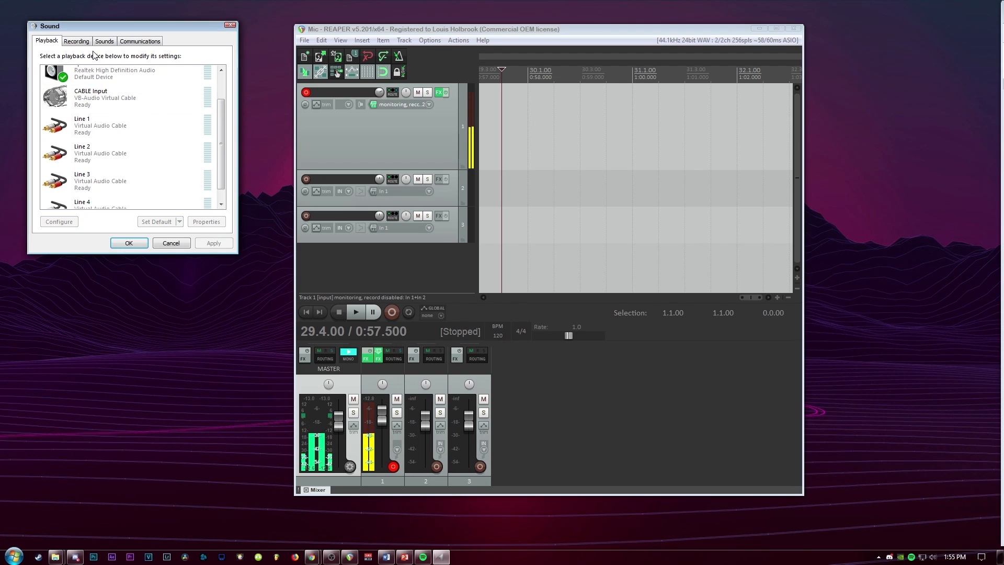
{"action": "left_click", "coordinate": [76, 41]}
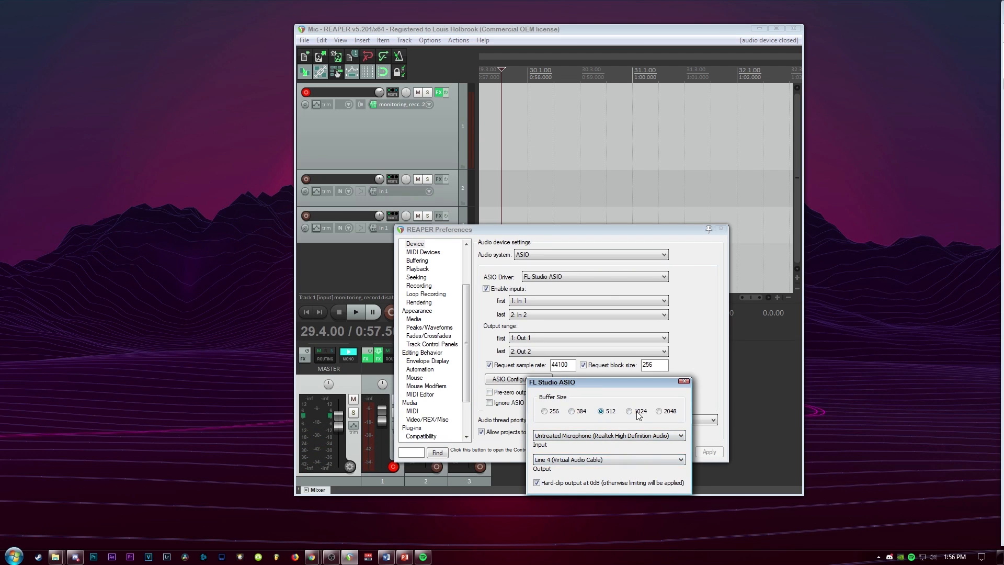
Close the FL Studio ASIO configuration and confirm the audio device preferences
{"action": "left_click", "coordinate": [684, 382]}
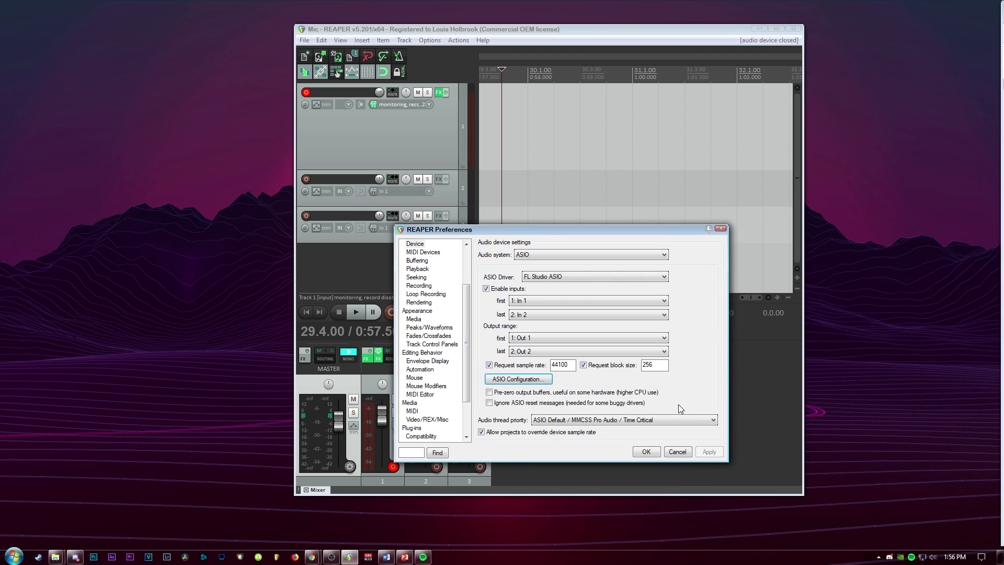
{"action": "left_click", "coordinate": [646, 452]}
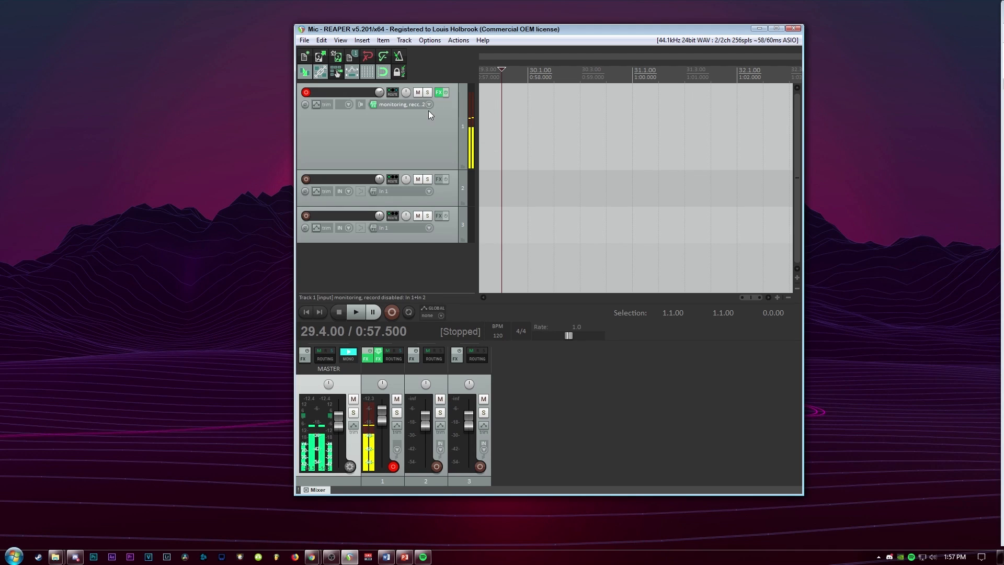
Review track 1's record monitoring, record mode and stereo input settings
{"action": "left_click", "coordinate": [360, 105]}
{"action": "left_click", "coordinate": [361, 105]}
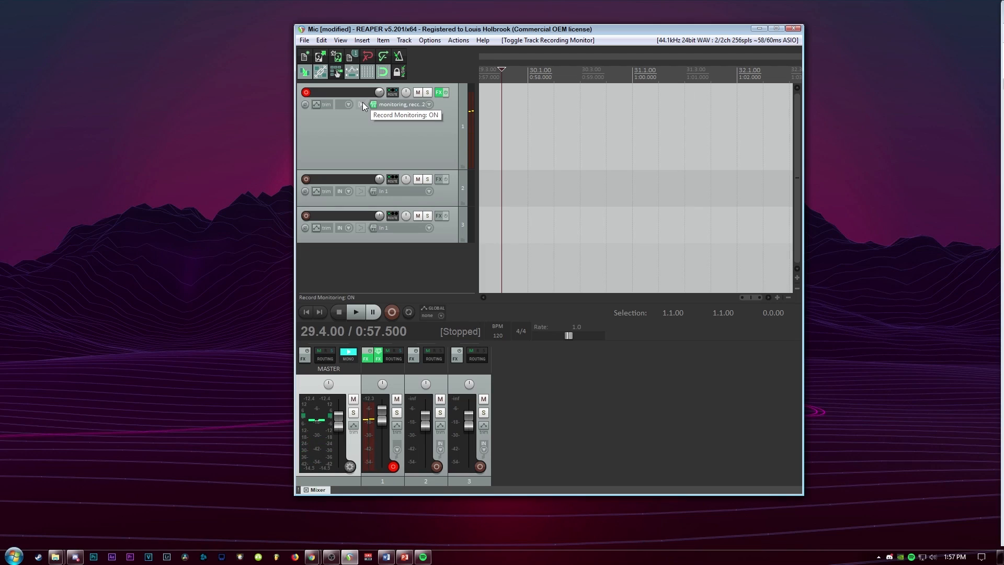
{"action": "left_click", "coordinate": [349, 104]}
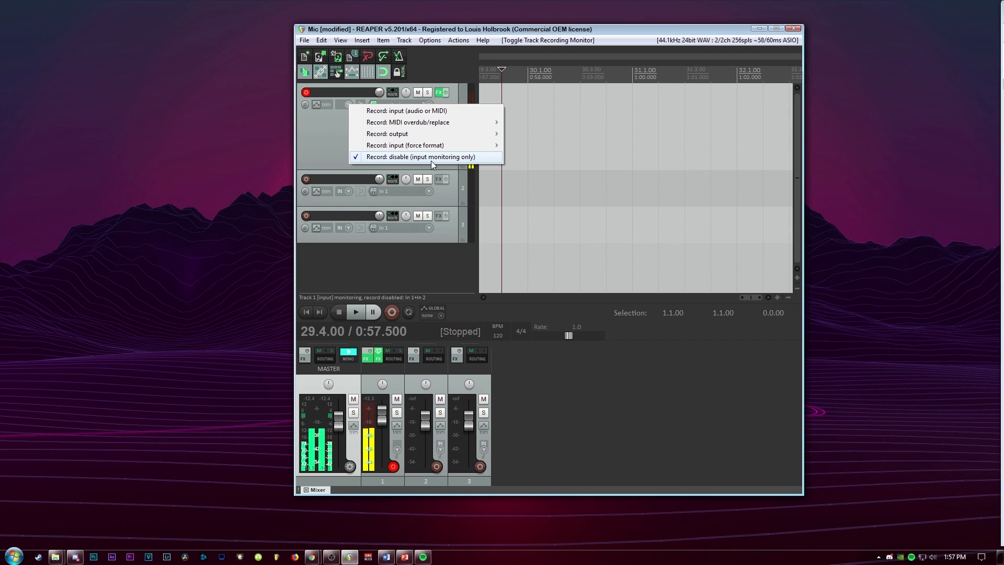
{"action": "left_click", "coordinate": [309, 143]}
{"action": "left_click", "coordinate": [430, 105]}
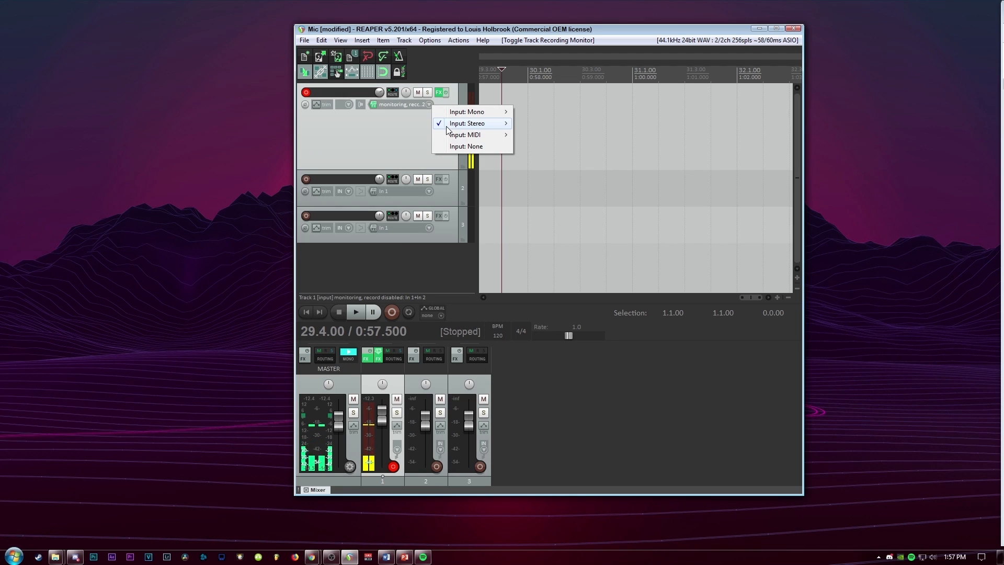
{"action": "mouse_move", "coordinate": [463, 125]}
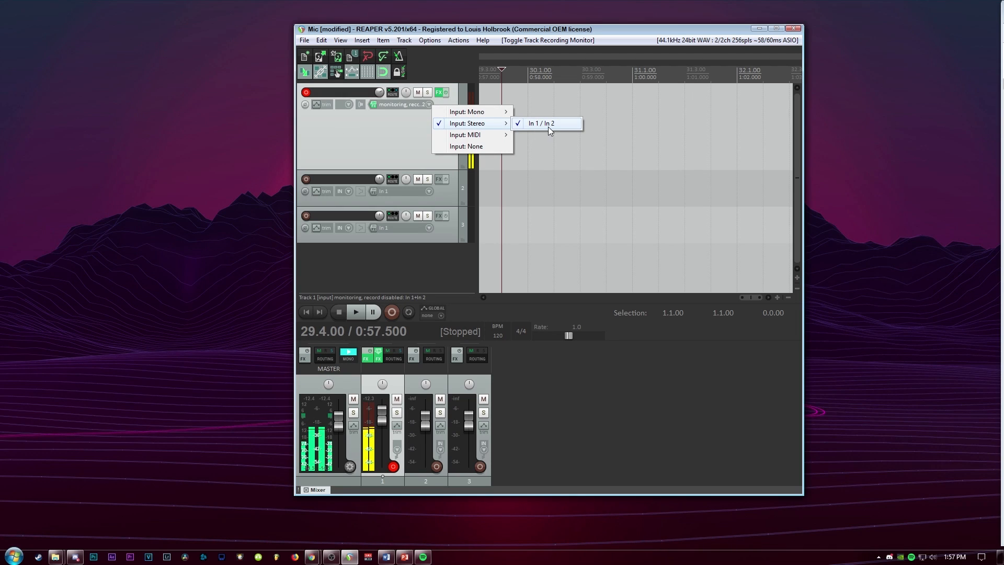
{"action": "left_click", "coordinate": [388, 139]}
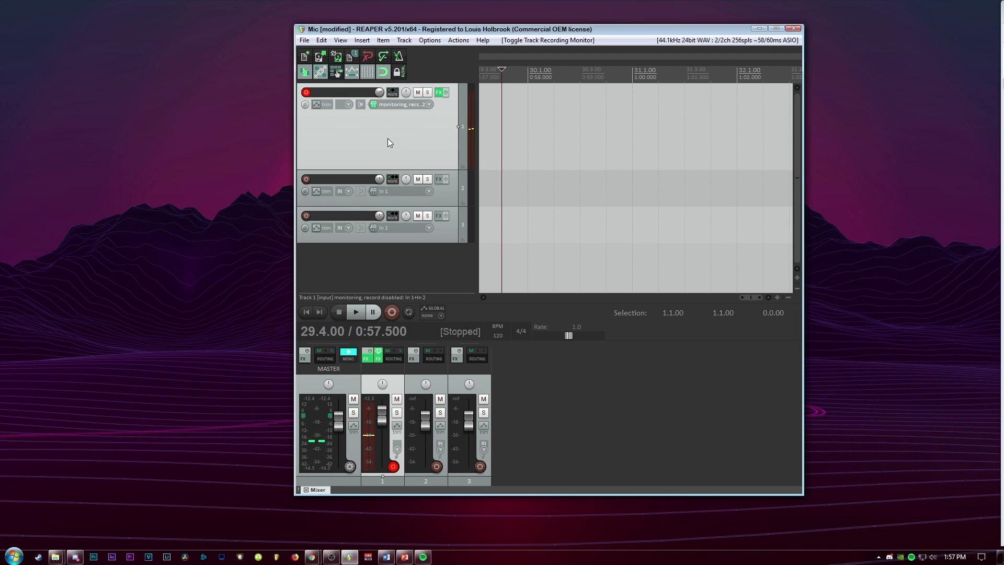
Open track 1's FX chain and add a VST: ReaFir (FFT EQ+Dynamics Processor) plugin
{"action": "left_click", "coordinate": [438, 95]}
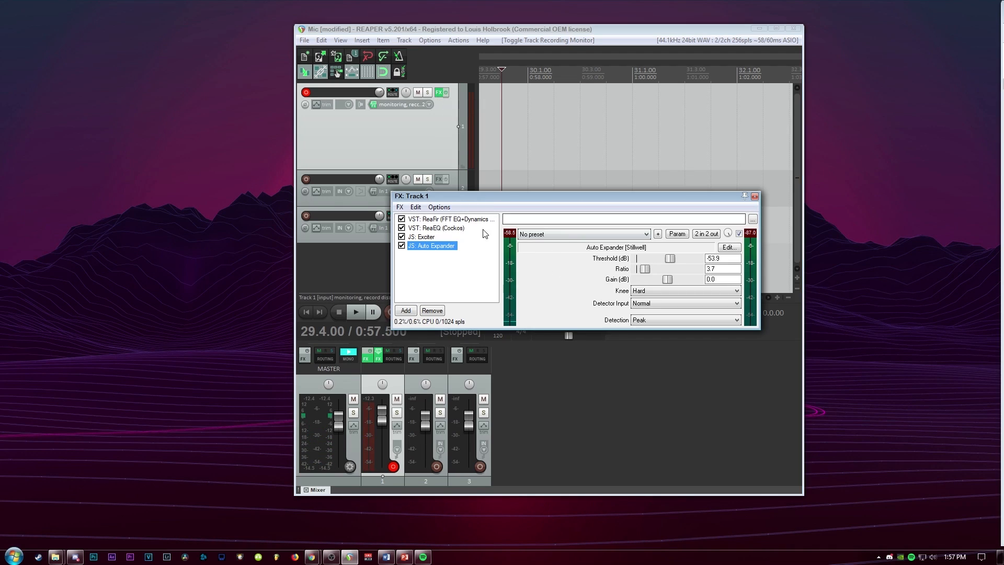
{"action": "left_click", "coordinate": [454, 221]}
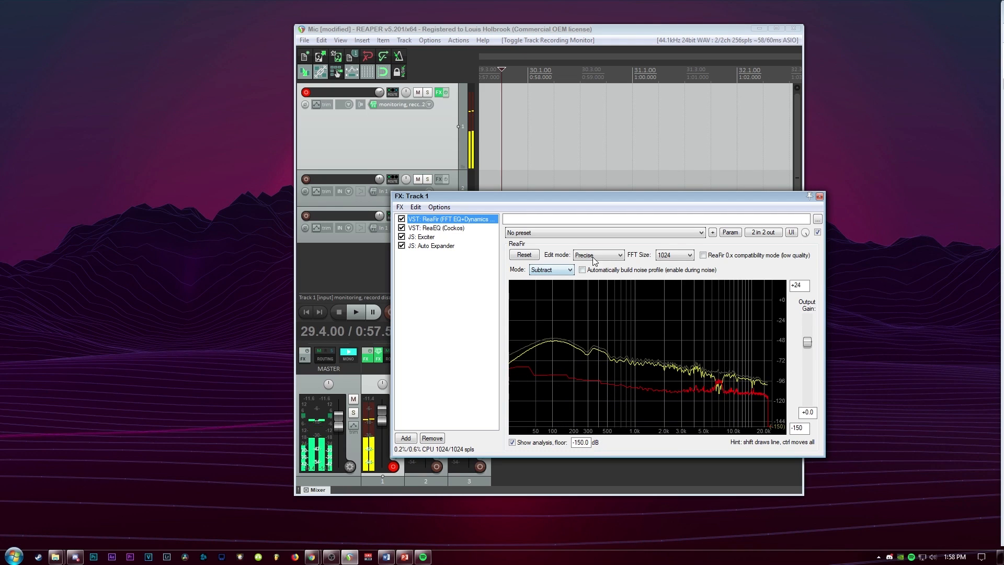
{"action": "left_click", "coordinate": [405, 441]}
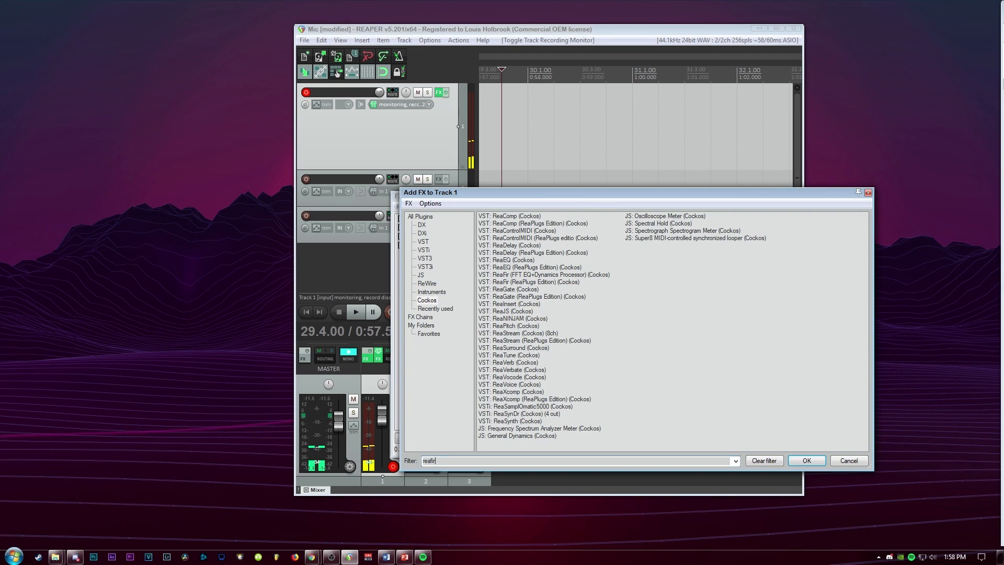
{"action": "left_click", "coordinate": [543, 216]}
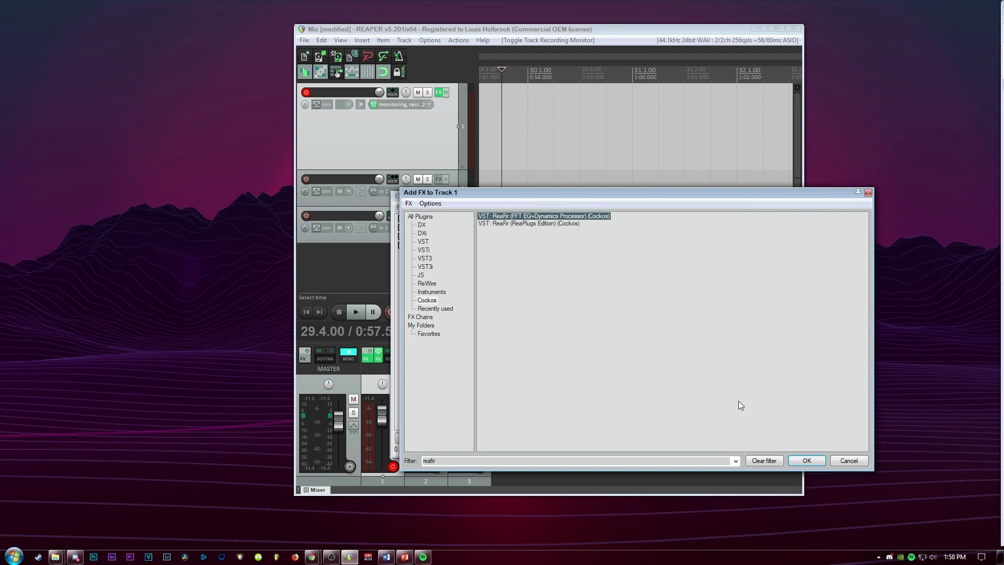
{"action": "left_click", "coordinate": [805, 460]}
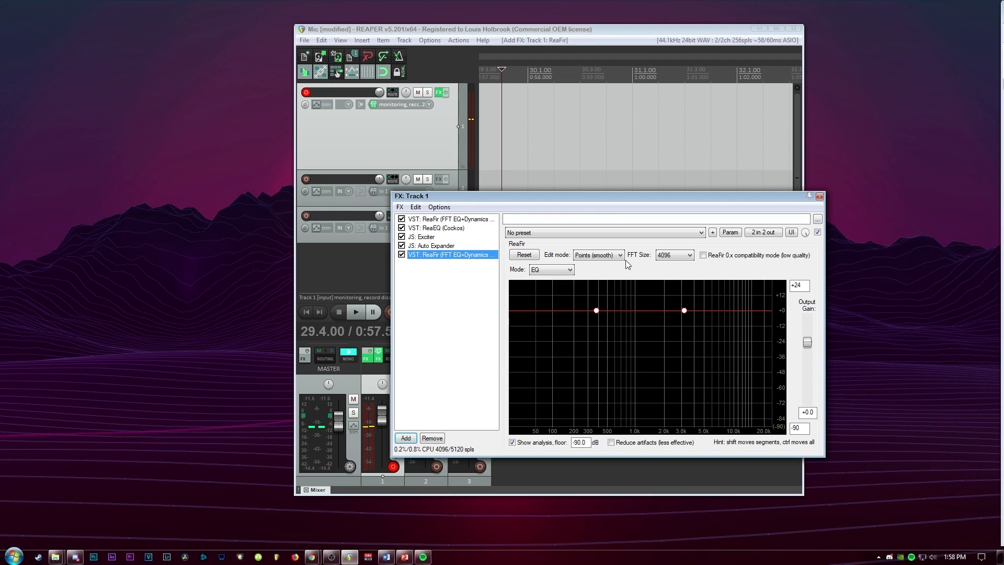
Set the new ReaFir's edit mode to Precise and its FFT size to 1024
{"action": "left_click", "coordinate": [619, 256]}
{"action": "left_click", "coordinate": [602, 272]}
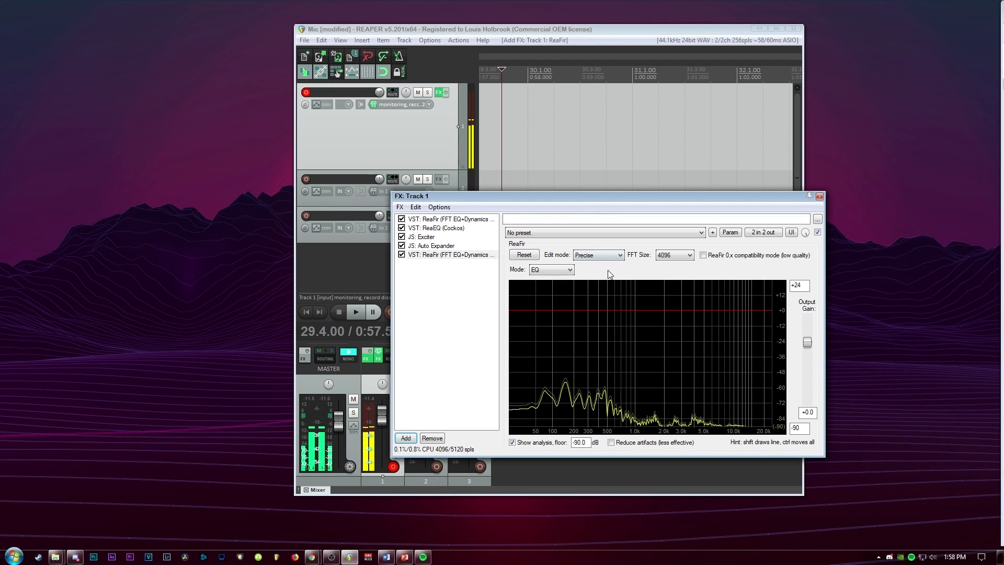
{"action": "left_click", "coordinate": [676, 255]}
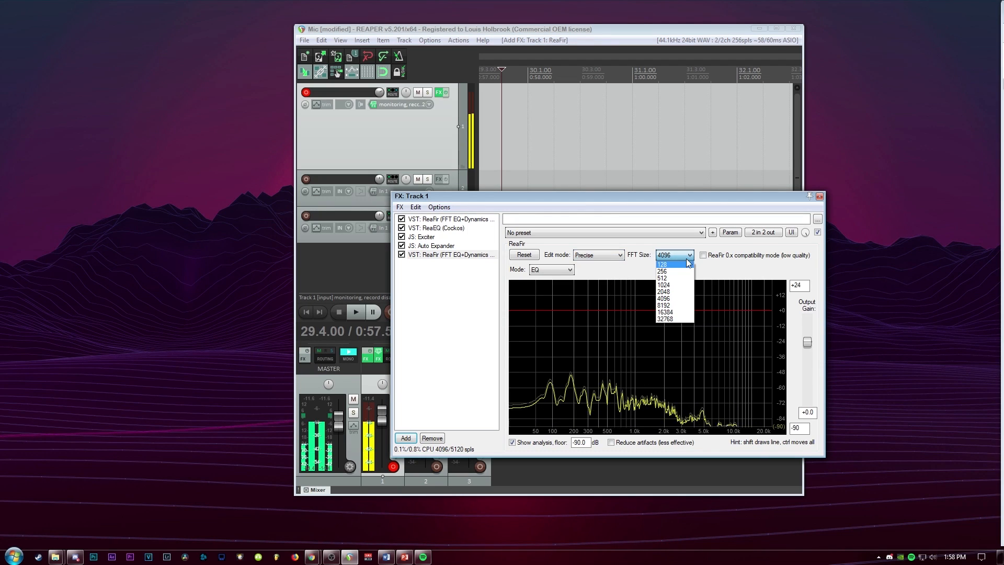
{"action": "left_click", "coordinate": [683, 285]}
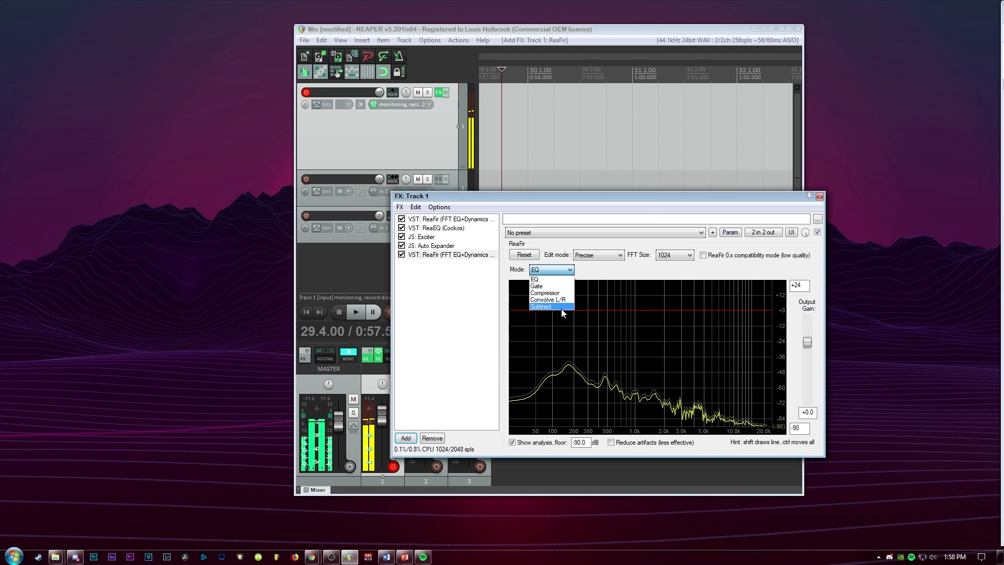
{"action": "left_click", "coordinate": [444, 295]}
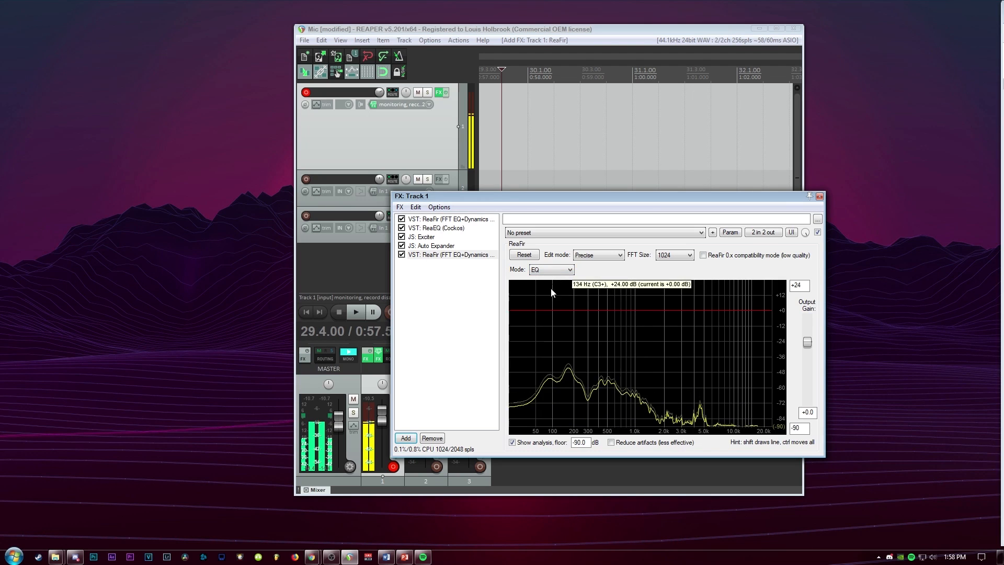
Review the first ReaFir's subtract settings and the ReaEQ's Mud Free preset and bands
{"action": "left_click", "coordinate": [445, 220]}
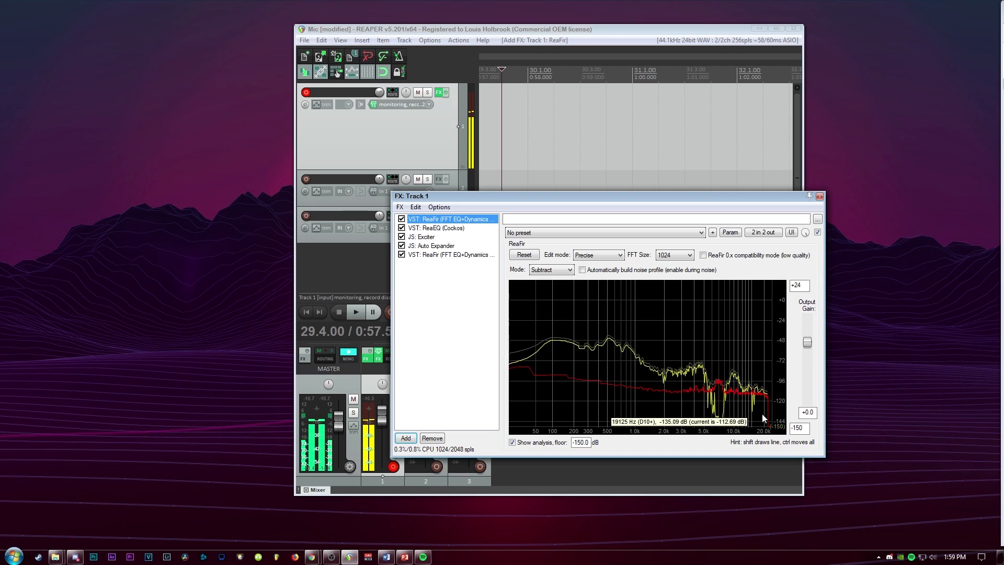
{"action": "left_click", "coordinate": [445, 228]}
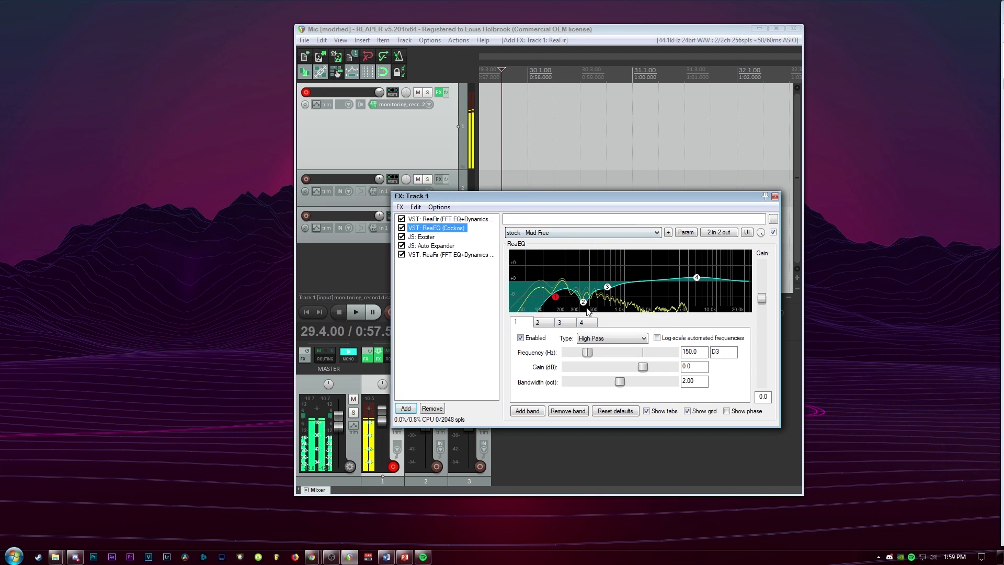
{"action": "left_click", "coordinate": [551, 231]}
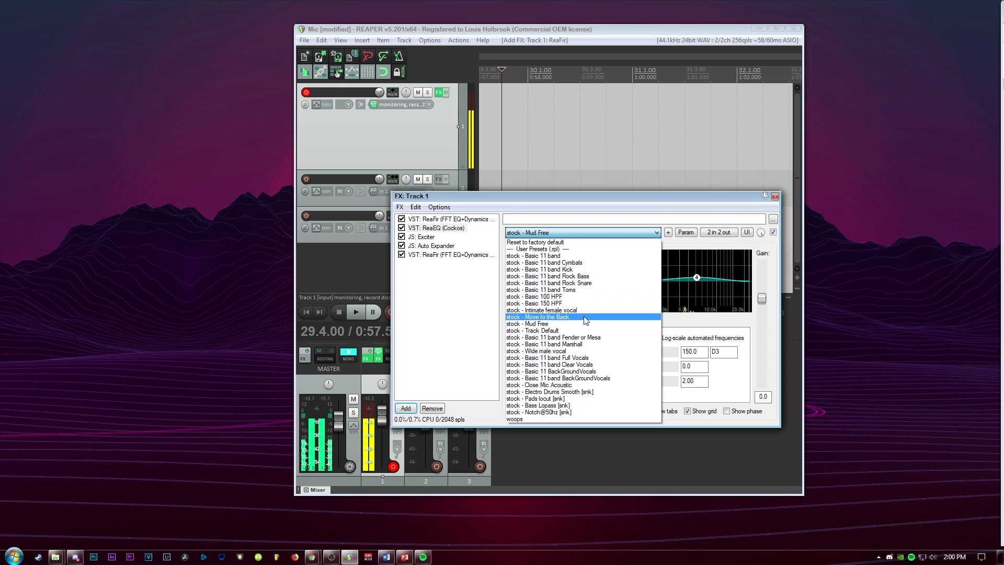
{"action": "left_click", "coordinate": [439, 324]}
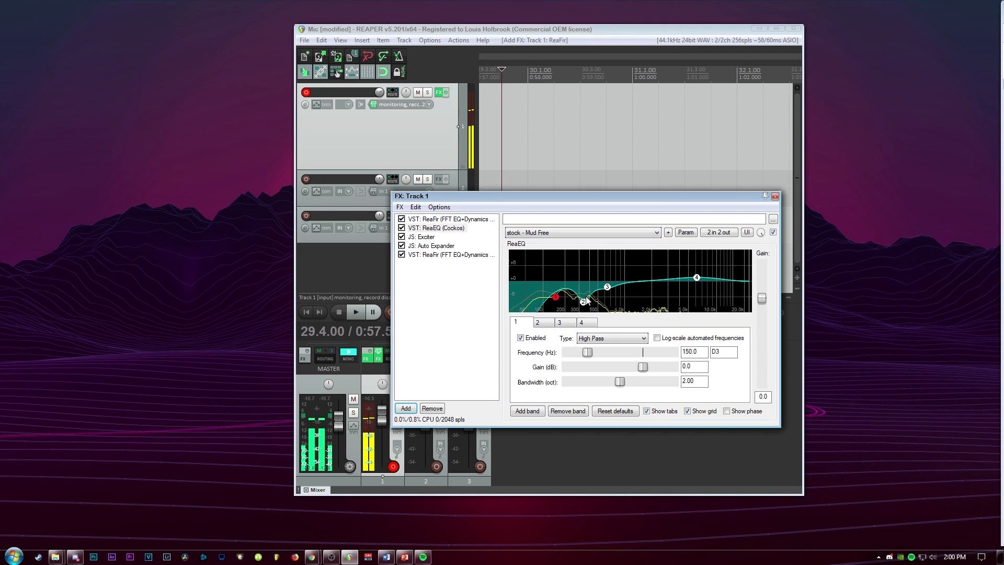
{"action": "mouse_move", "coordinate": [608, 293]}
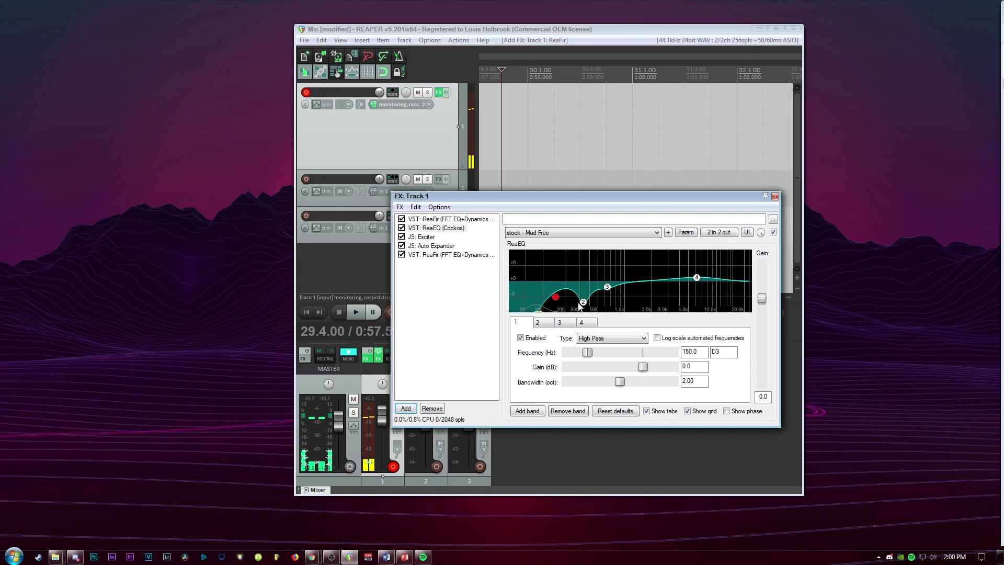
{"action": "mouse_move", "coordinate": [587, 309]}
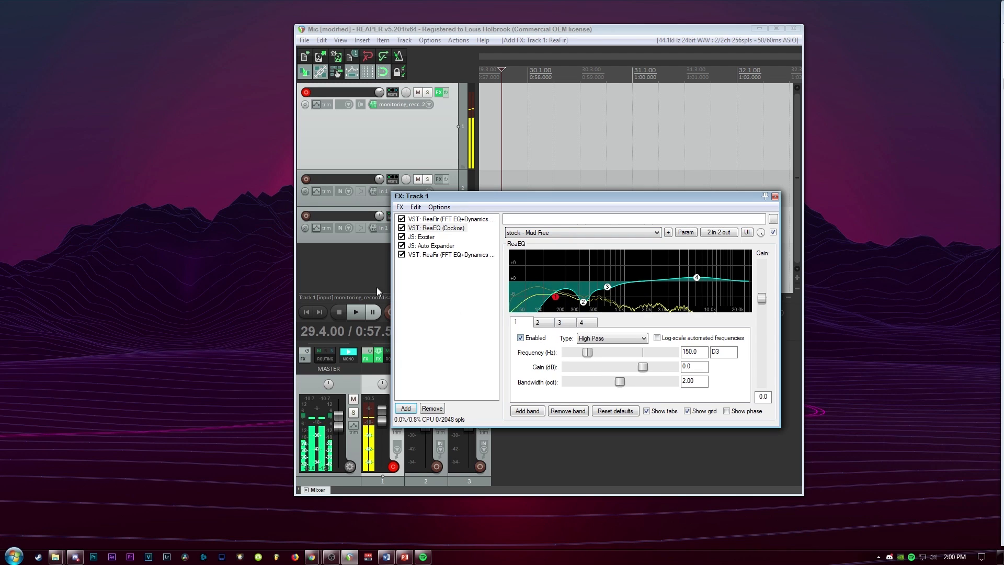
Select the Exciter in the FX chain and set its Mix Back to -6 dB
{"action": "left_click", "coordinate": [430, 240]}
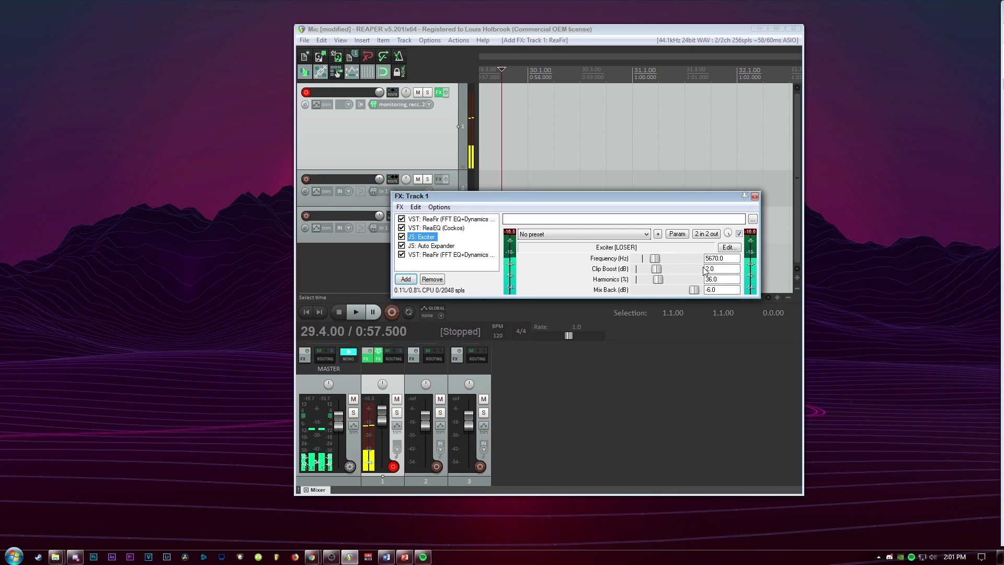
{"action": "left_click", "coordinate": [696, 291]}
{"action": "left_click_drag", "start_coordinate": [693, 294], "coordinate": [691, 293]}
{"action": "double_click", "coordinate": [713, 290]}
{"action": "type", "text": "-6"}
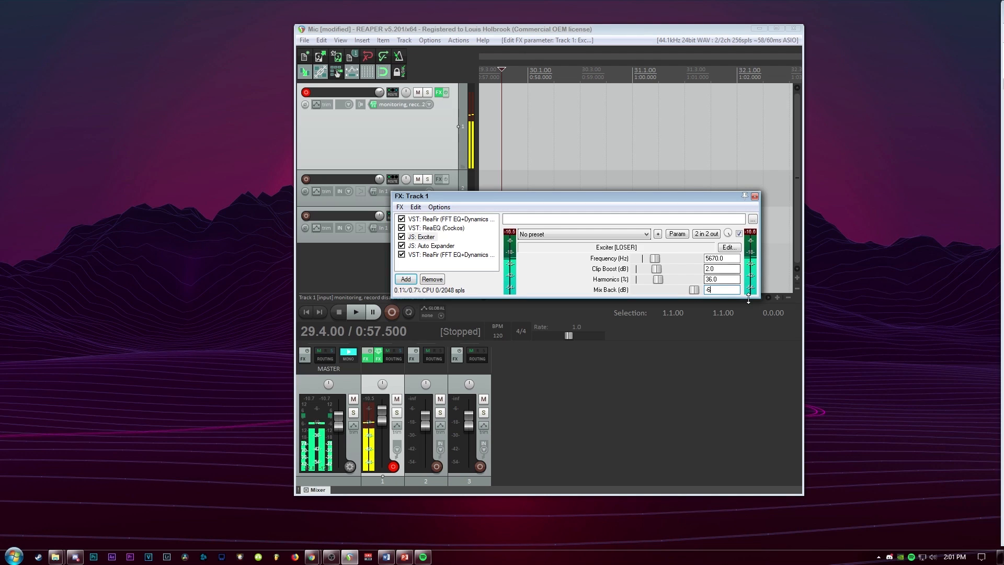
Select the Auto Expander in the FX chain to view its settings
{"action": "left_click", "coordinate": [428, 248]}
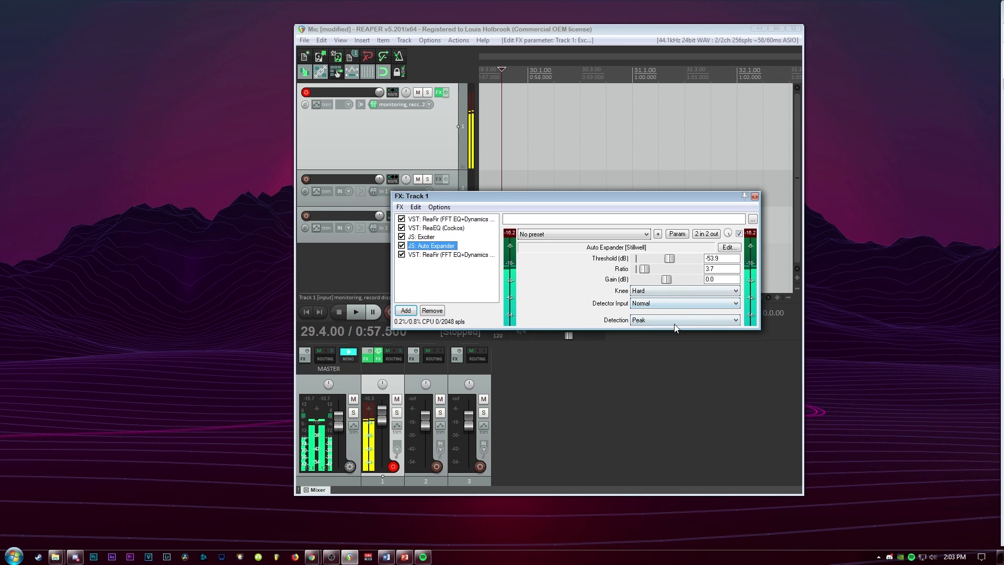
Remove the second ReaFir from the end of the FX chain
{"action": "left_click", "coordinate": [445, 255]}
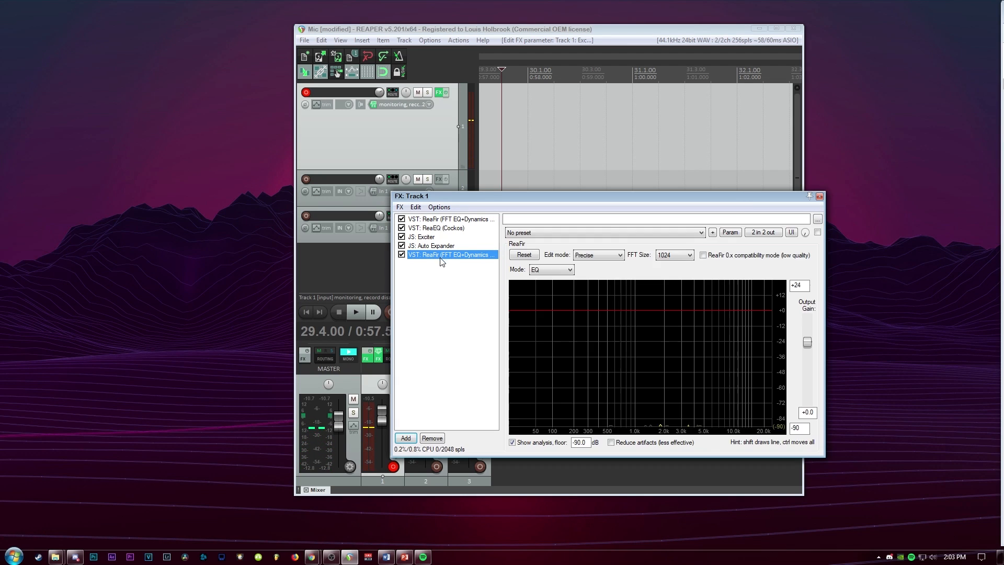
{"action": "key", "text": "Delete"}
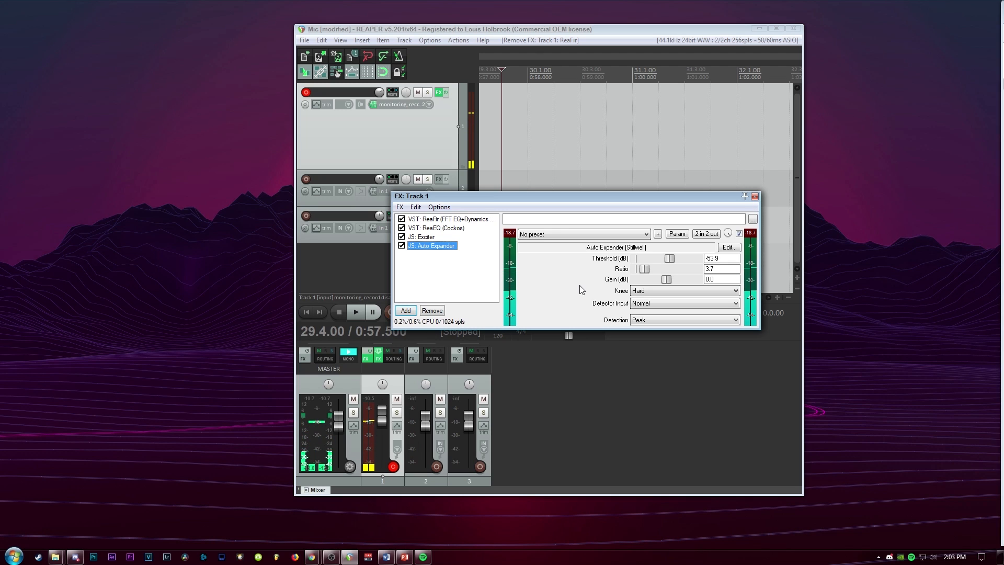
Add a VST ReaEQ (Cockos) plugin to the track's FX chain by filtering the plugin list for rea eq
{"action": "left_click", "coordinate": [406, 311]}
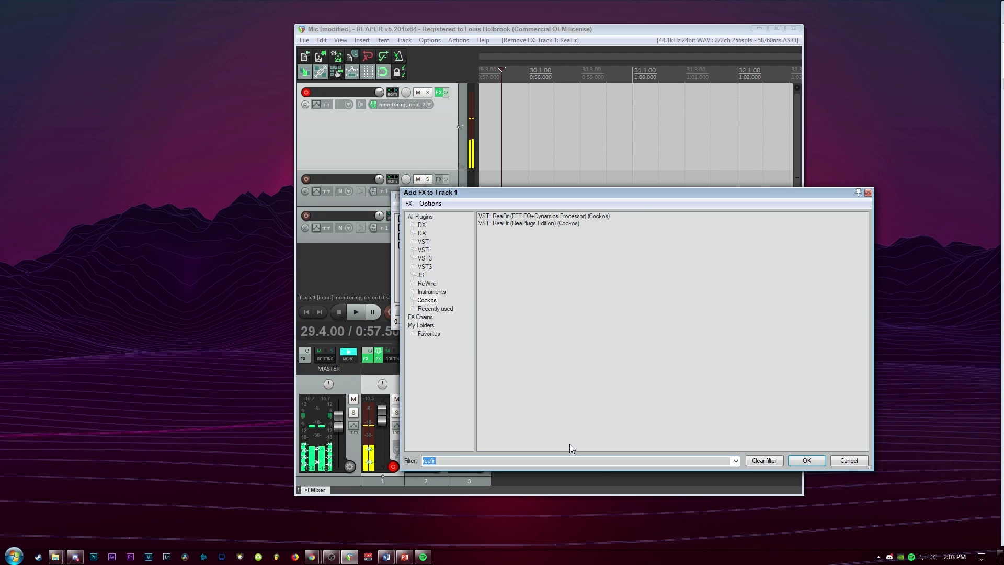
{"action": "type", "text": "rea"}
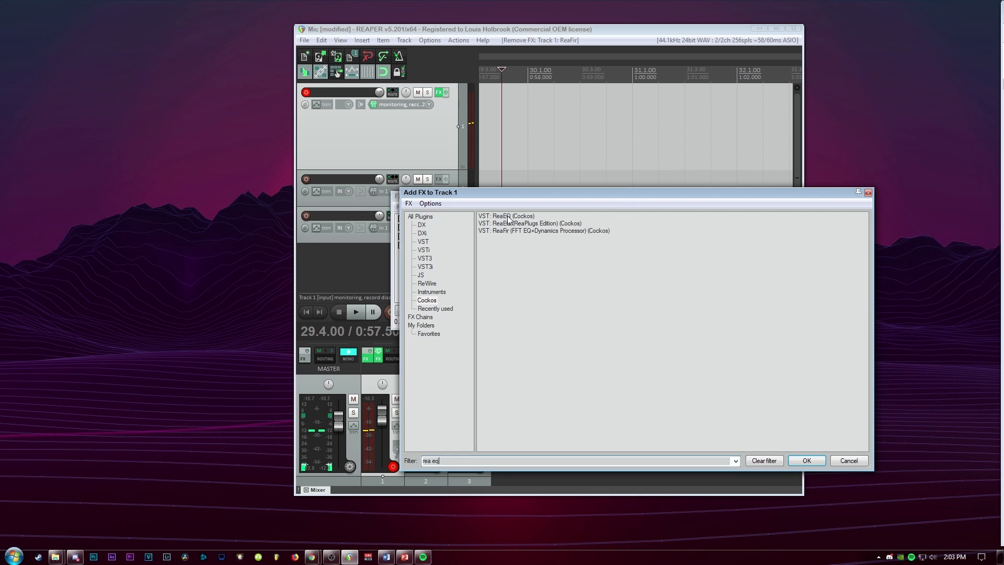
{"action": "left_click", "coordinate": [509, 217]}
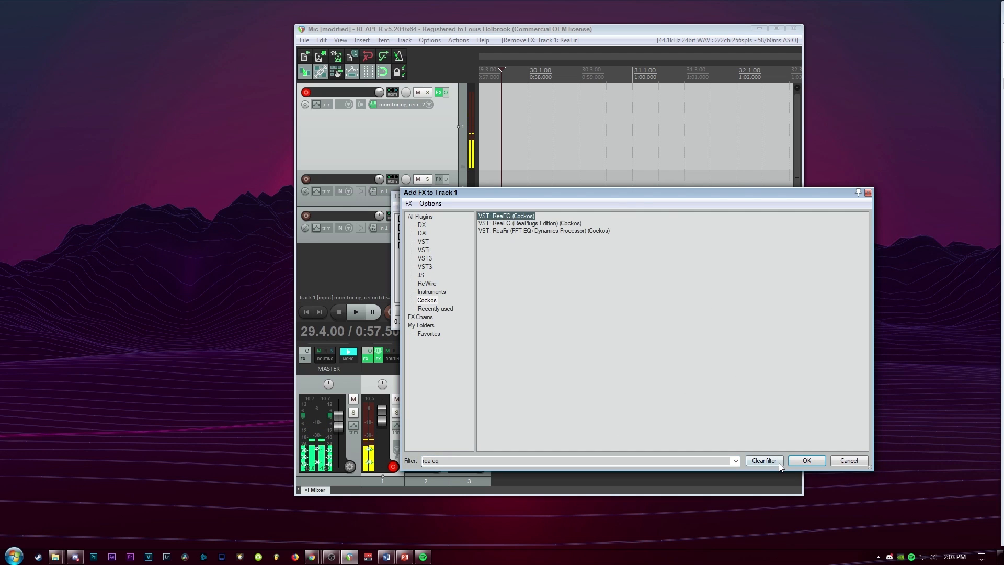
{"action": "left_click", "coordinate": [796, 460]}
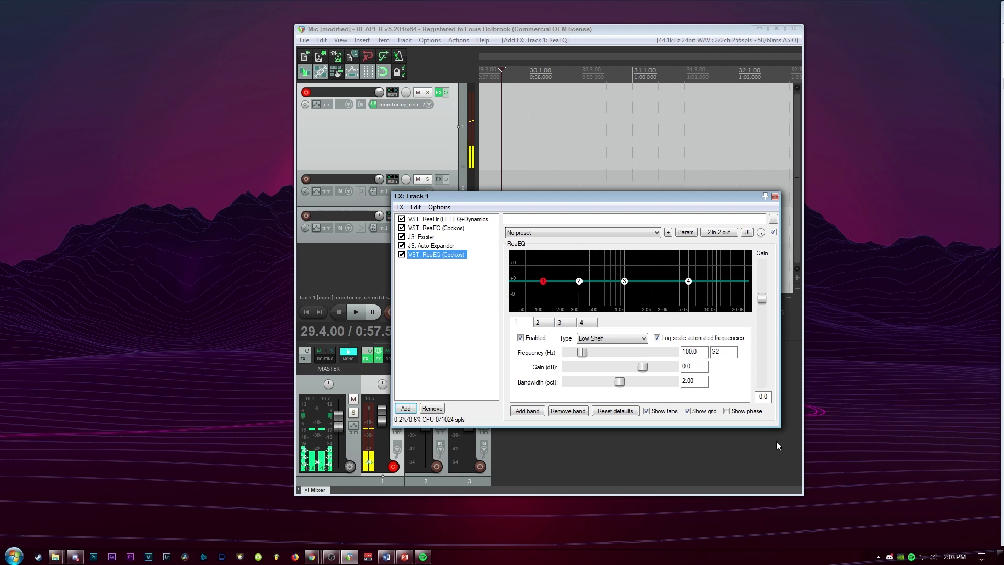
Bypass the newly added ReaEQ in the FX chain by disabling its entry
{"action": "left_click", "coordinate": [579, 234]}
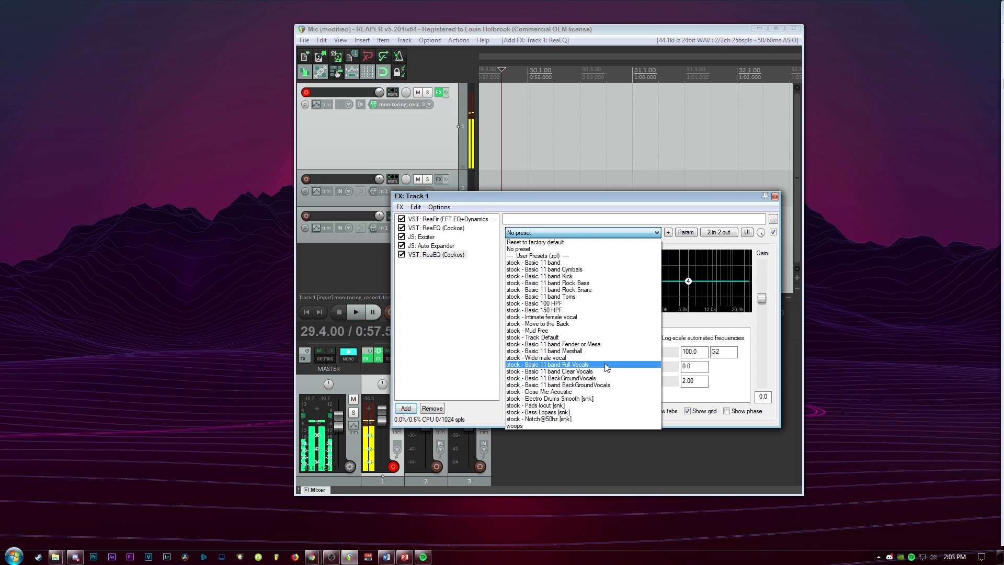
{"action": "left_click", "coordinate": [407, 263]}
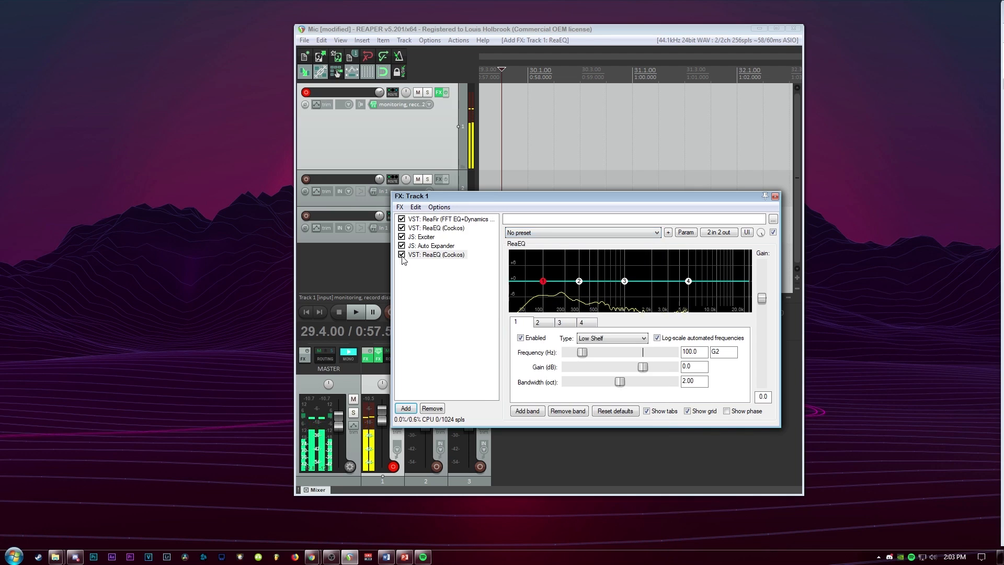
{"action": "left_click", "coordinate": [402, 254]}
Load the stock - Basic 11 band Full Vocals preset on the new ReaEQ
{"action": "left_click", "coordinate": [565, 235]}
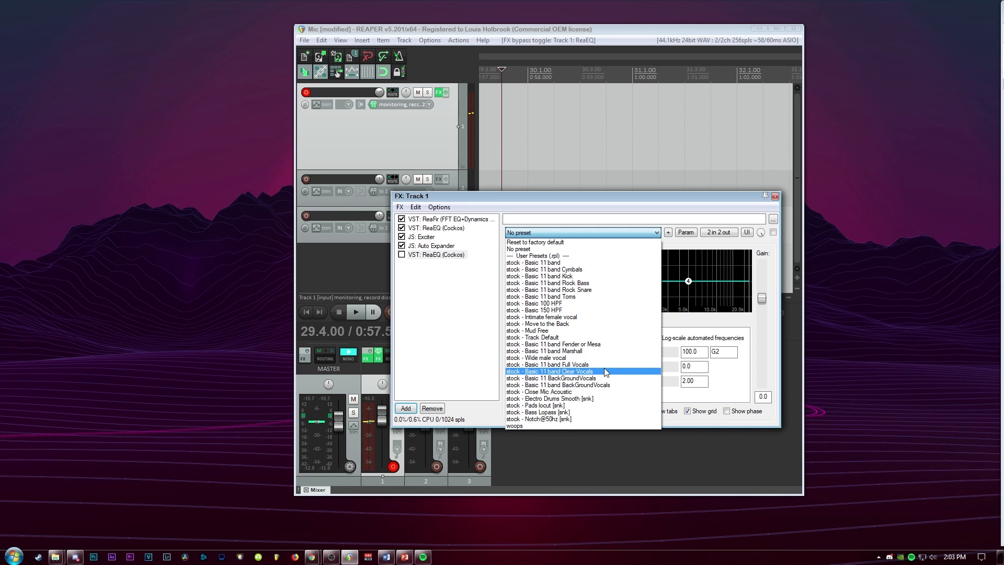
{"action": "left_click", "coordinate": [601, 361]}
{"action": "left_click", "coordinate": [585, 233]}
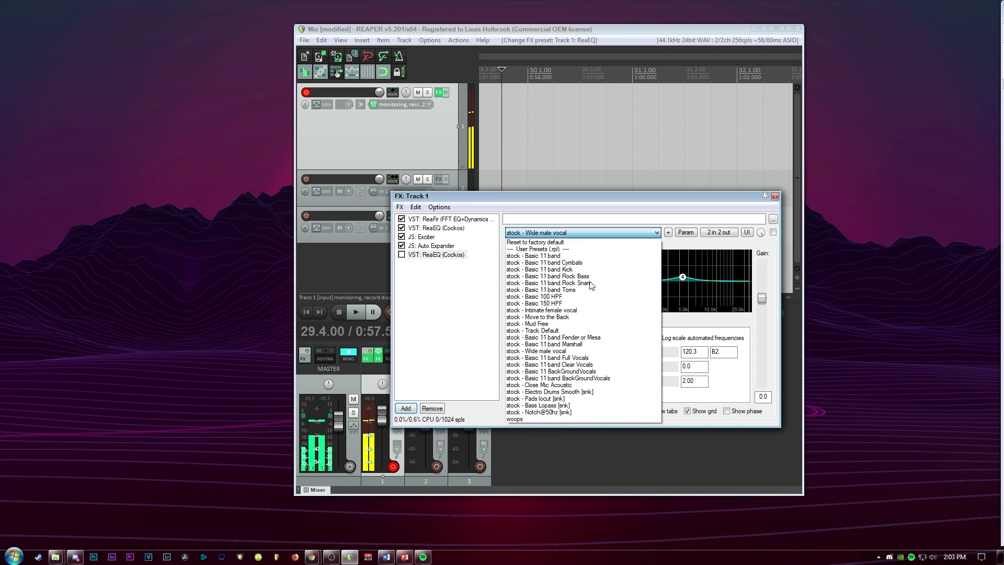
{"action": "left_click", "coordinate": [658, 359]}
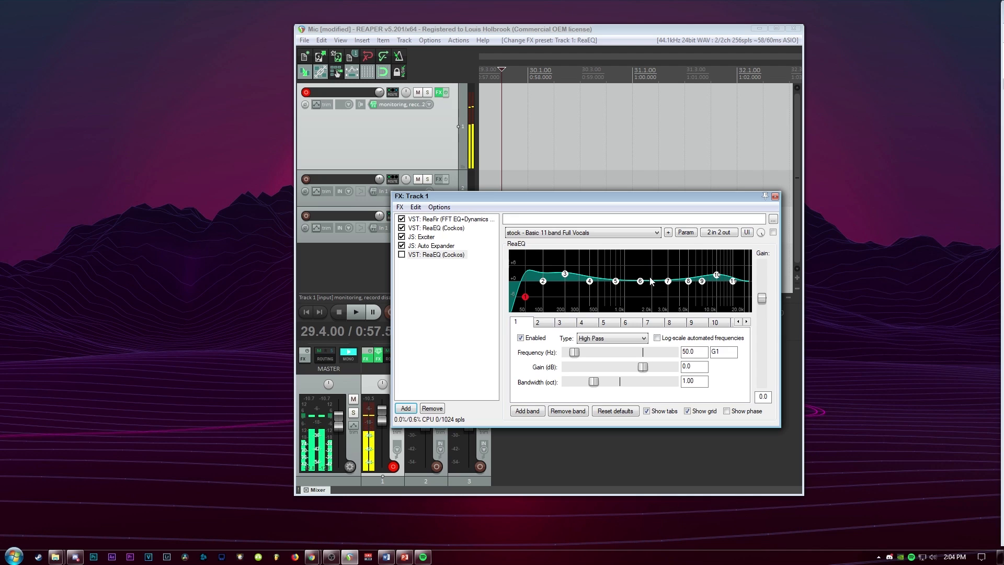
Reshape the new ReaEQ curve, moving band 6 to 1500 Hz at -1.2 dB and adjusting the upper bands
{"action": "left_click_drag", "start_coordinate": [689, 281], "coordinate": [641, 289]}
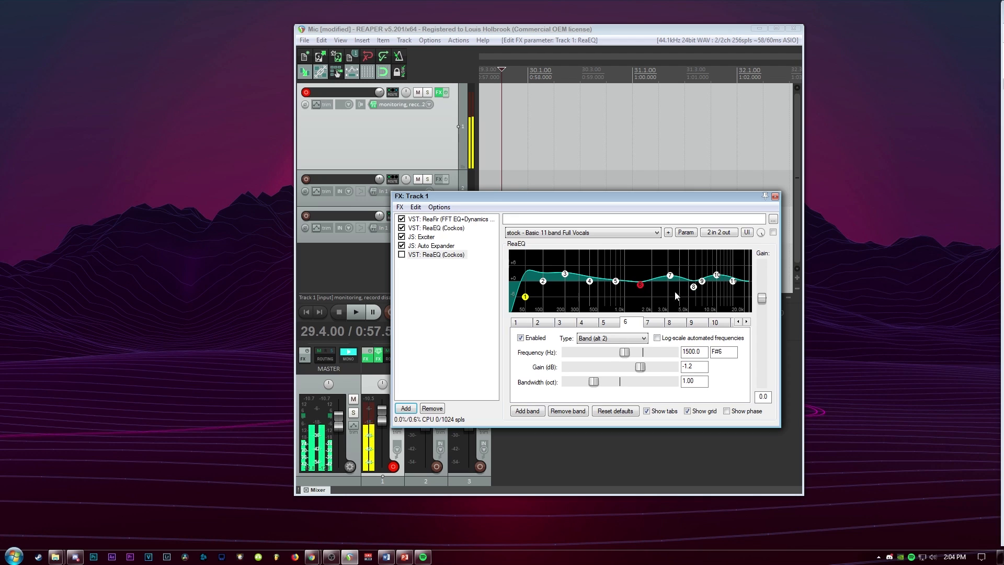
{"action": "left_click", "coordinate": [717, 276]}
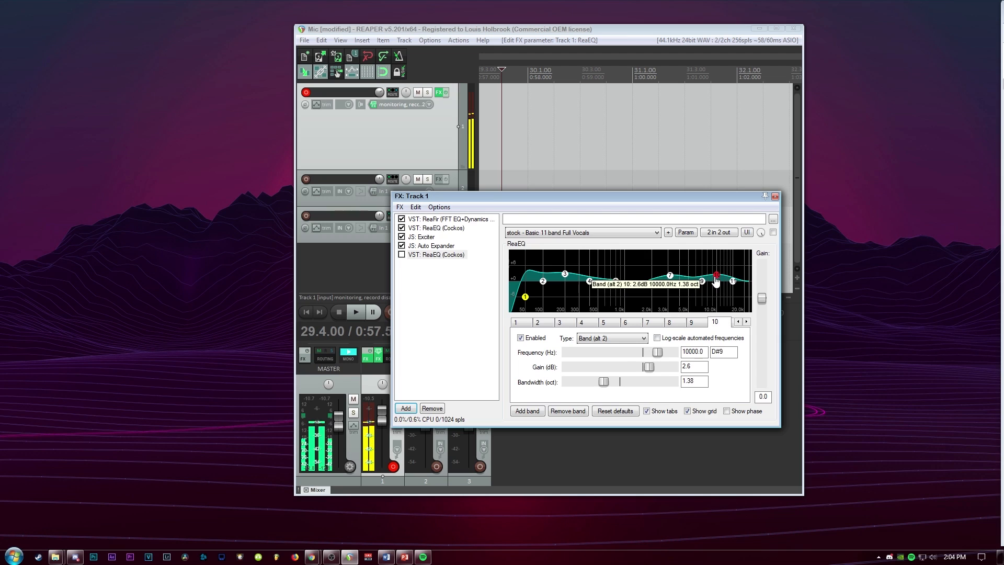
{"action": "left_click_drag", "start_coordinate": [715, 278], "coordinate": [694, 281]}
{"action": "left_click", "coordinate": [695, 284]}
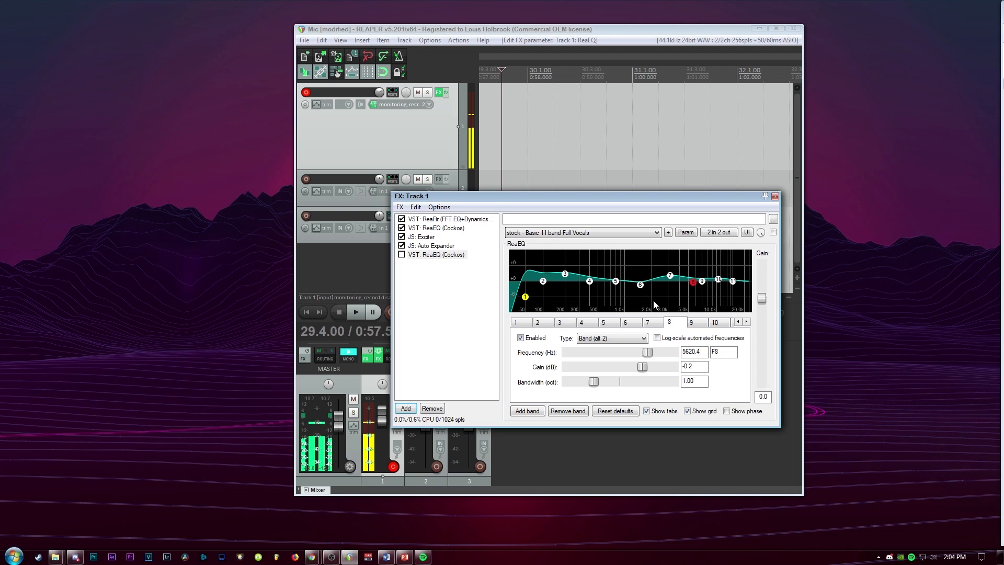
Review the first ReaFir's settings and reselect the new ReaEQ in the FX chain
{"action": "left_click", "coordinate": [436, 220]}
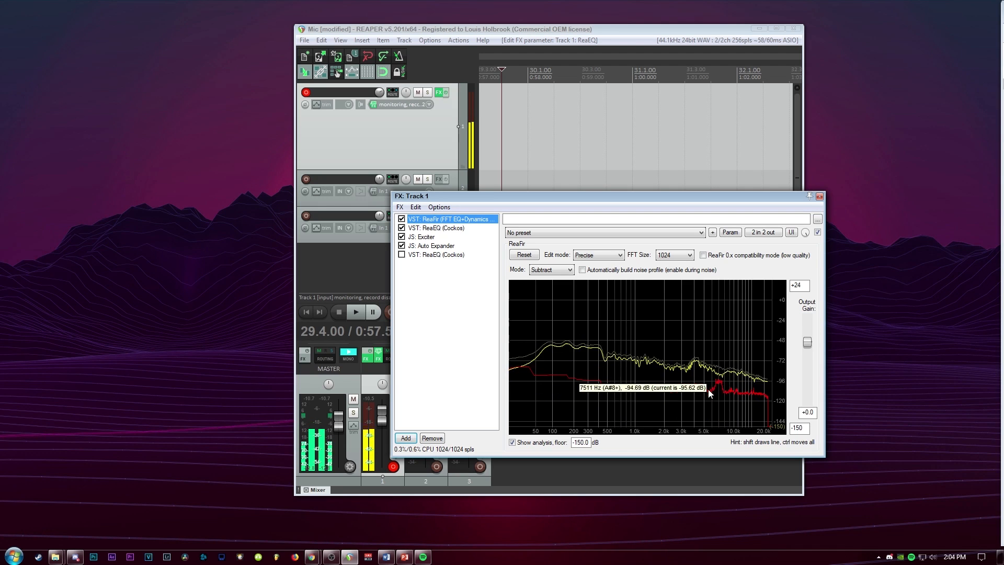
{"action": "left_click", "coordinate": [436, 254]}
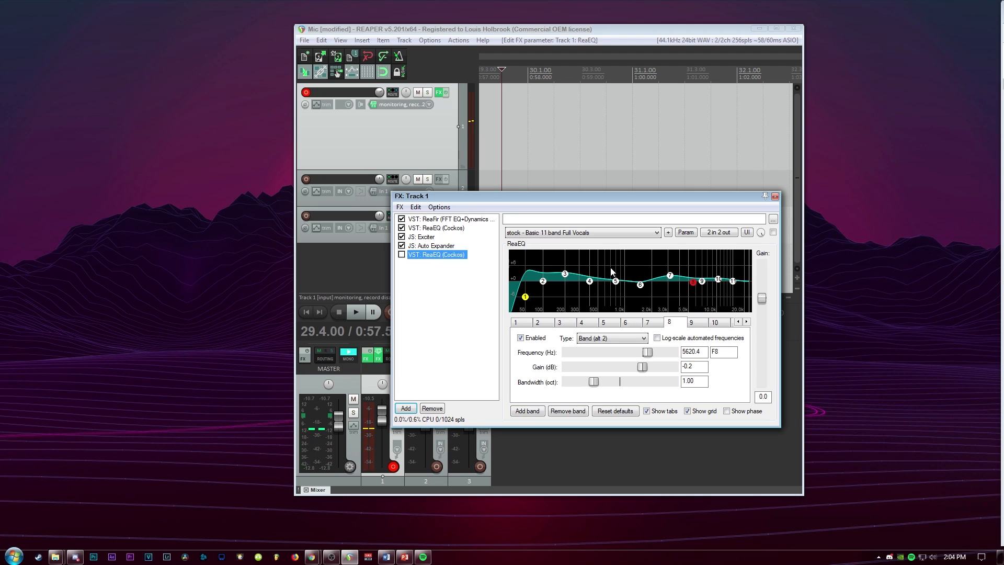
{"action": "key", "text": "Delete"}
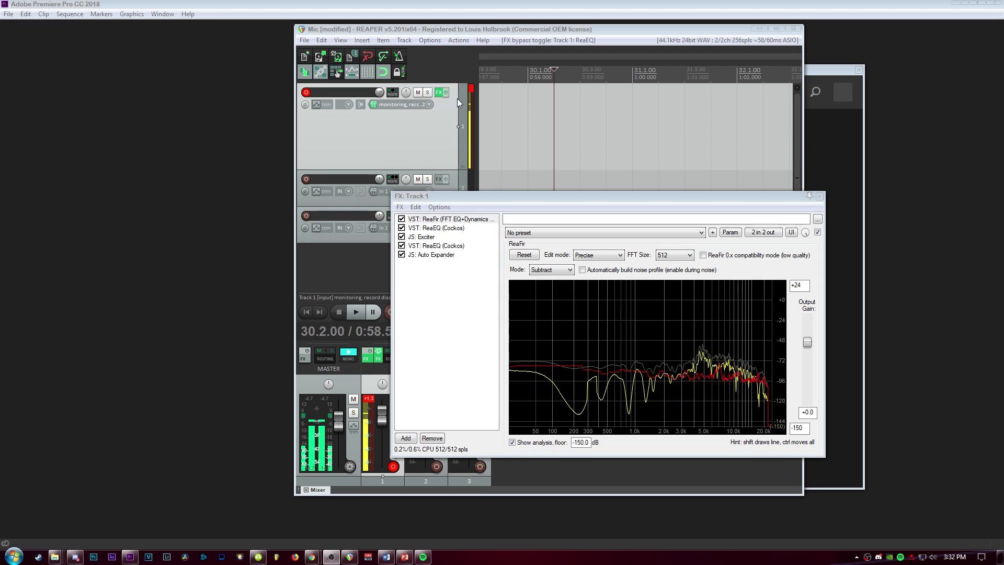
Bypass all of track 1's FX with the track FX toggle
{"action": "left_click", "coordinate": [443, 95]}
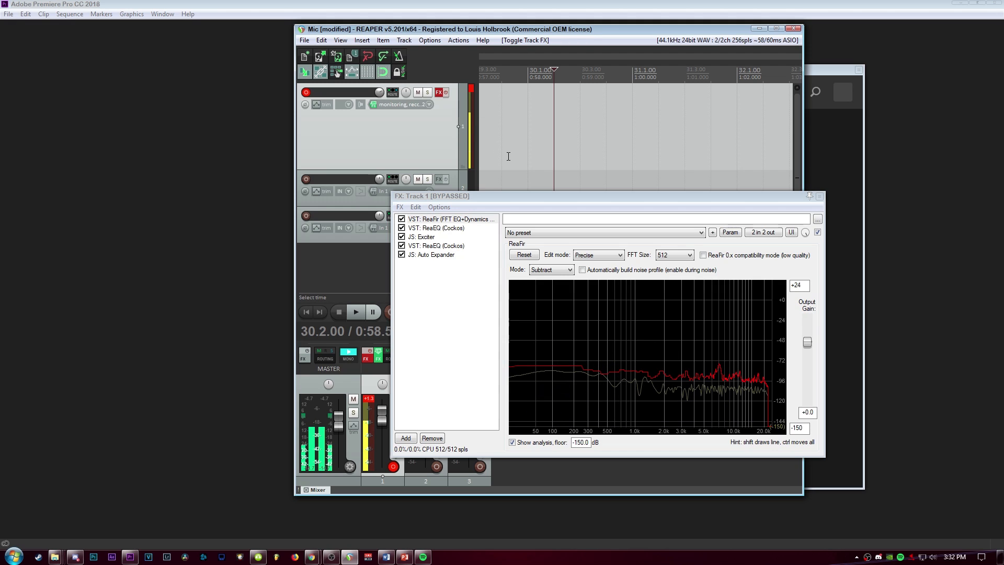